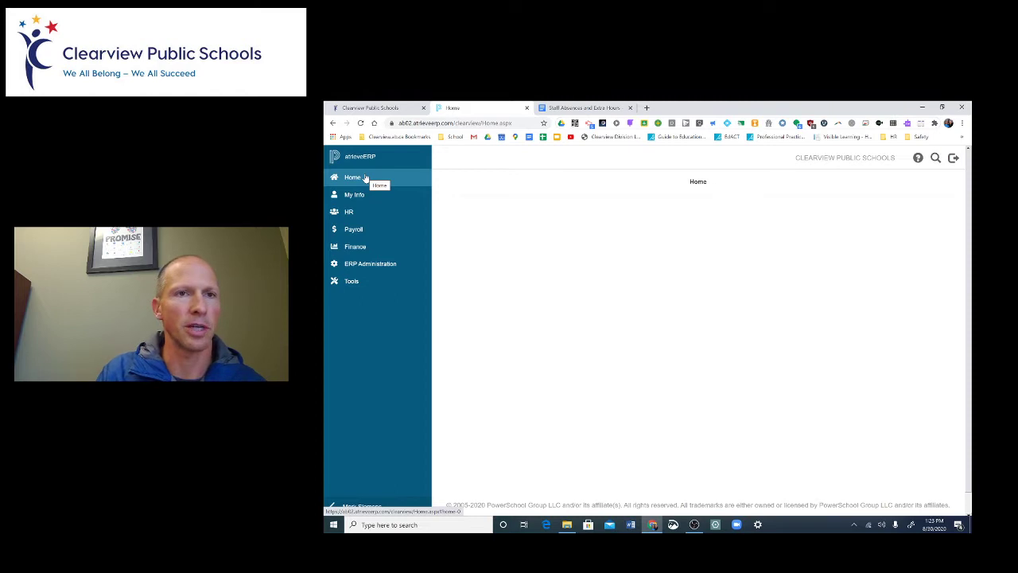
Step: Open the Enter Absence form from the Time & Attendance section of My Info
left_click(355, 177)
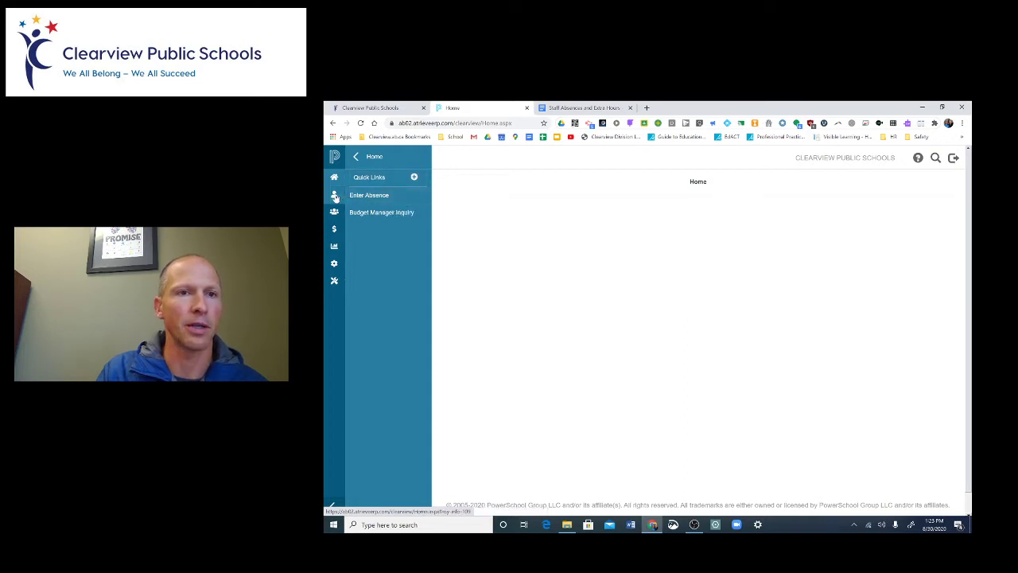
left_click(335, 197)
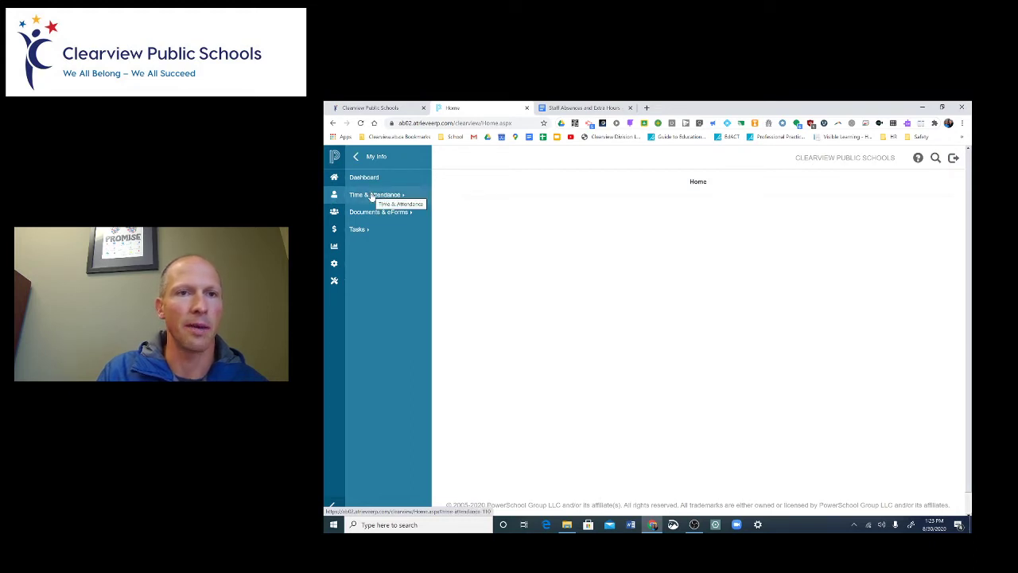
left_click(371, 197)
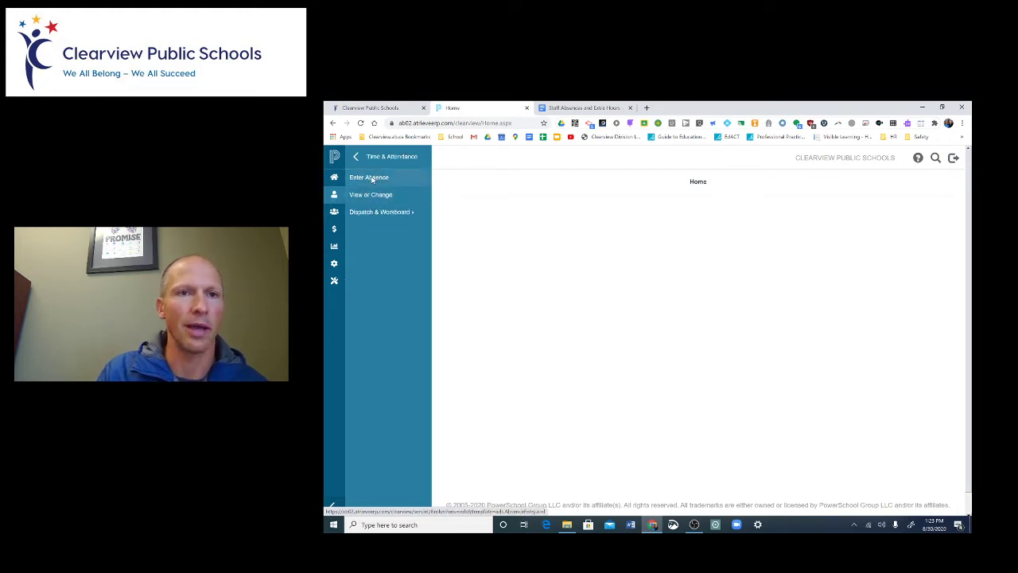
left_click(371, 178)
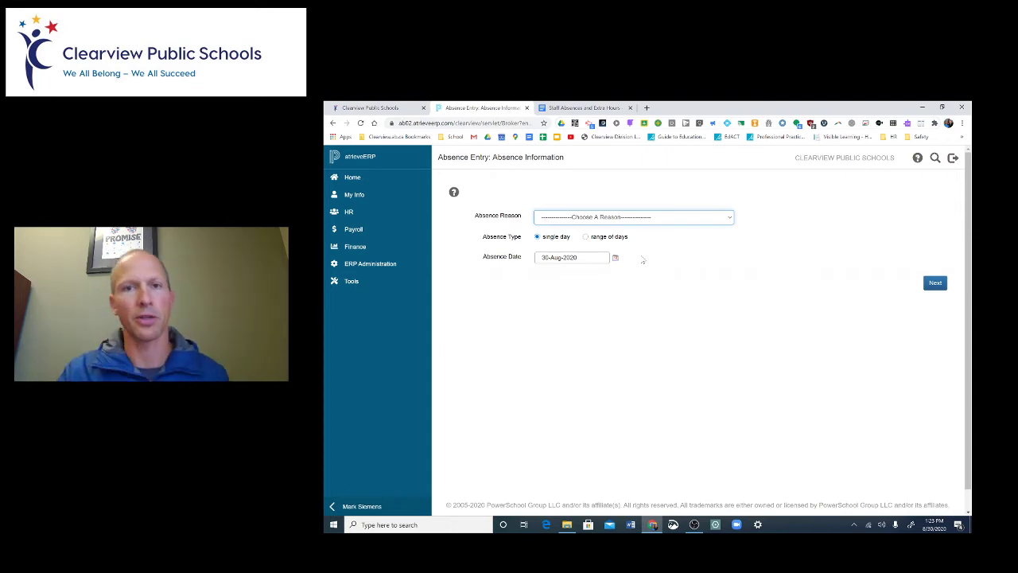
Step: Set the absence reason to Sick
left_click(654, 220)
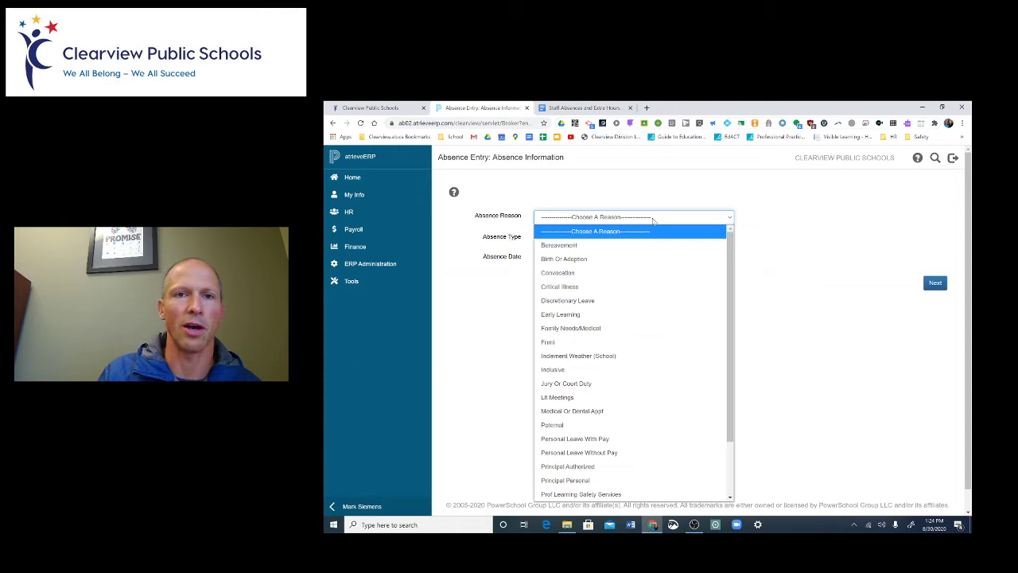
scroll(621, 323, "down", 1)
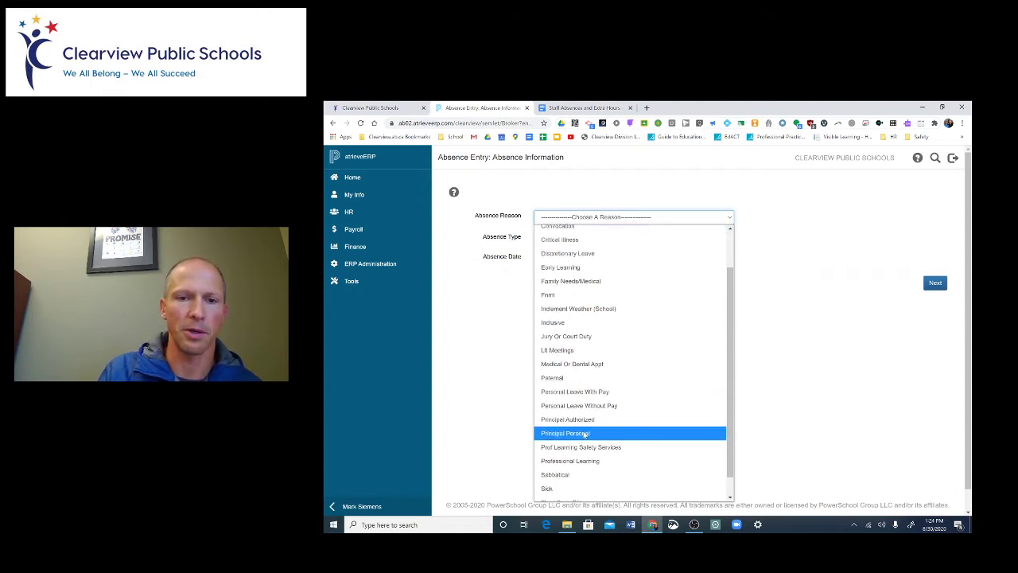
scroll(601, 449, "down", 1)
left_click(568, 466)
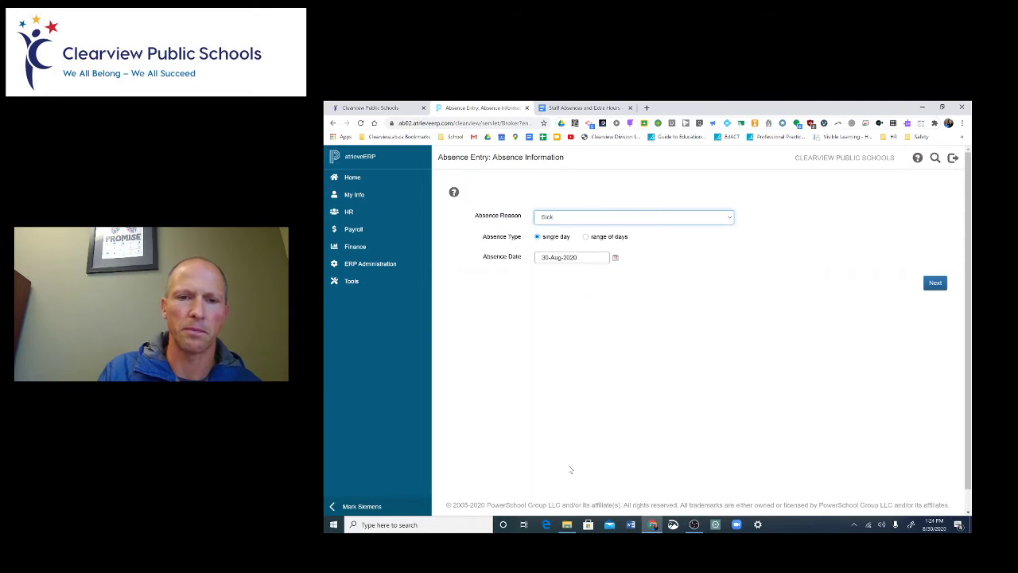
Step: Set the absence type to single day with the date 31-Aug-2020, and proceed to the schedule details
left_click(585, 237)
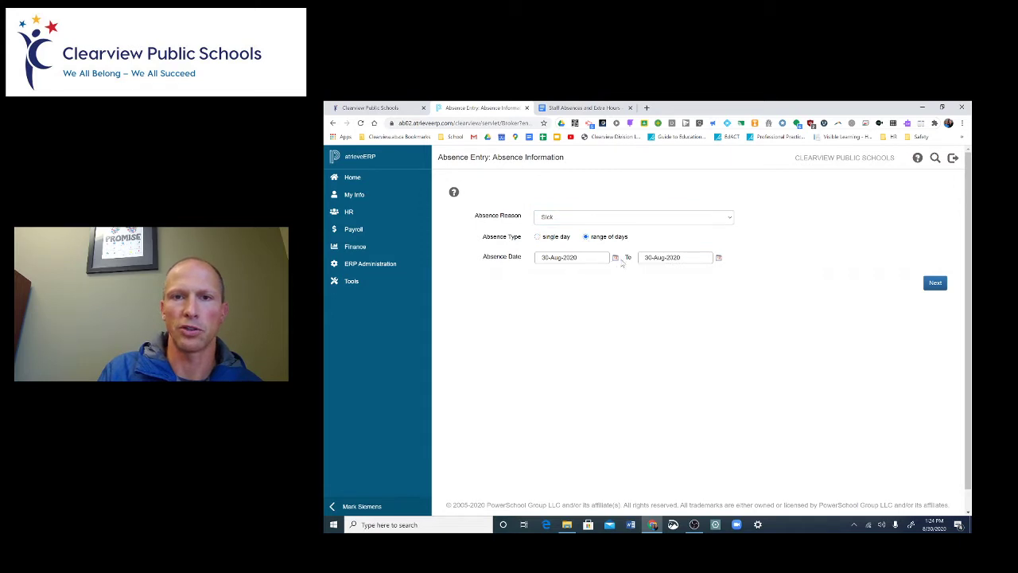
left_click(538, 238)
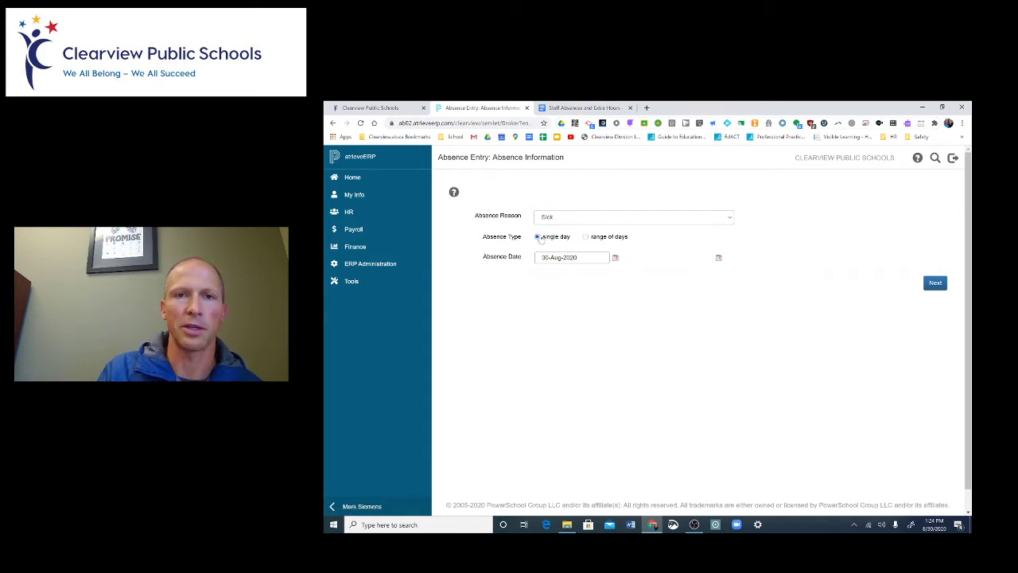
left_click(616, 259)
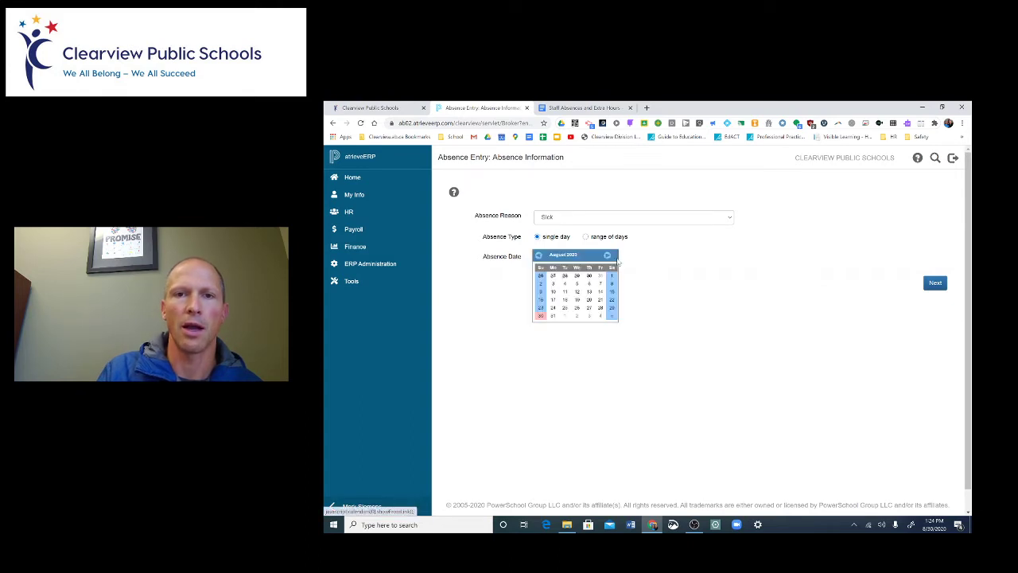
left_click(552, 316)
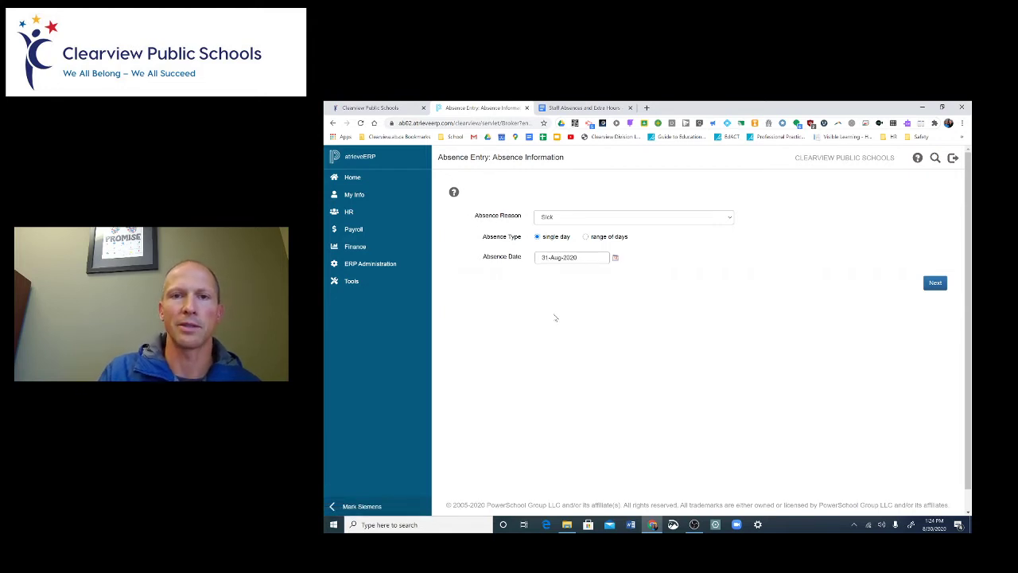
left_click(940, 287)
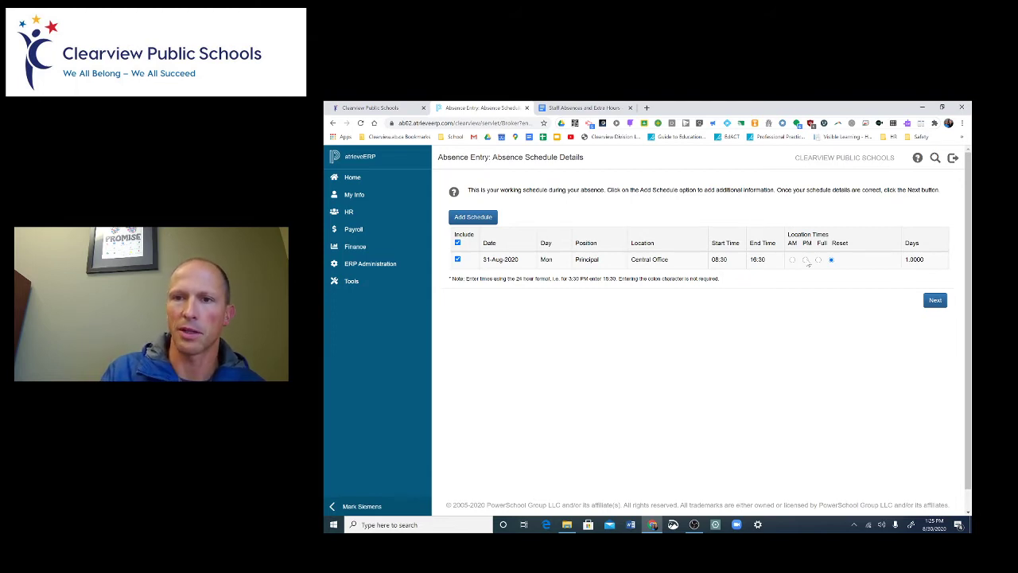
Step: Limit the scheduled absence to PM, and submit the replacement details with Yes for all three questions
left_click(806, 260)
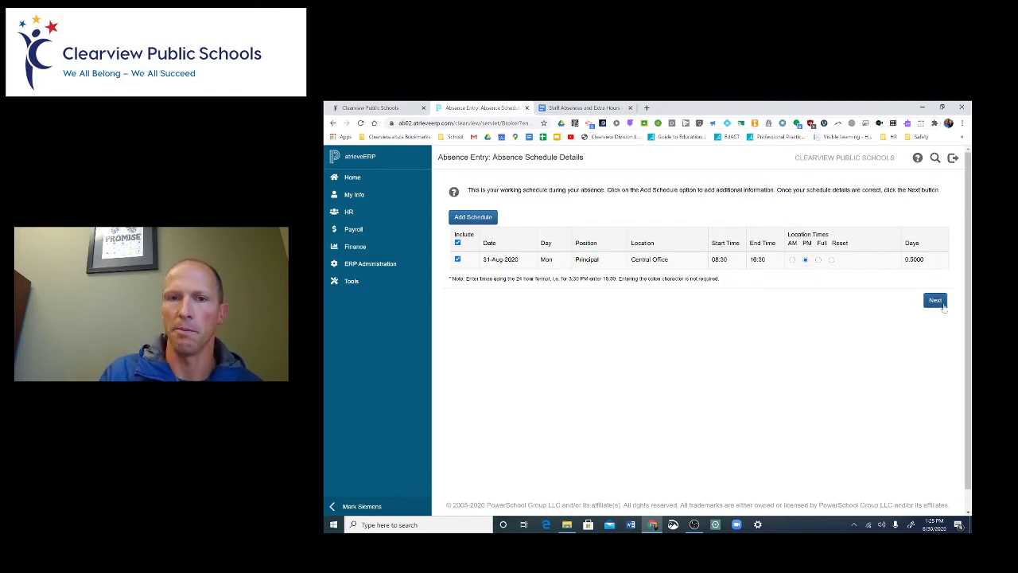
left_click(936, 301)
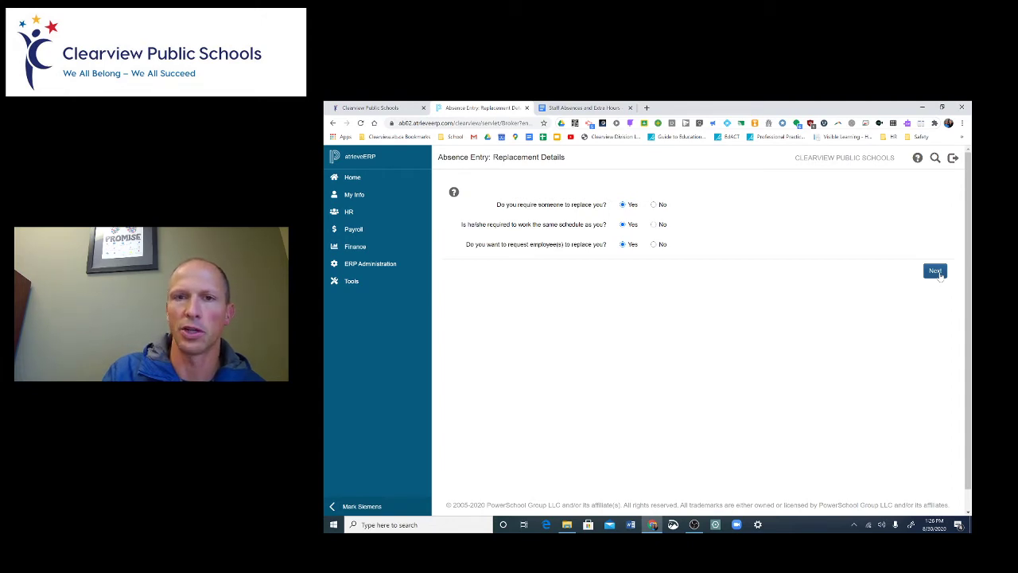
left_click(937, 272)
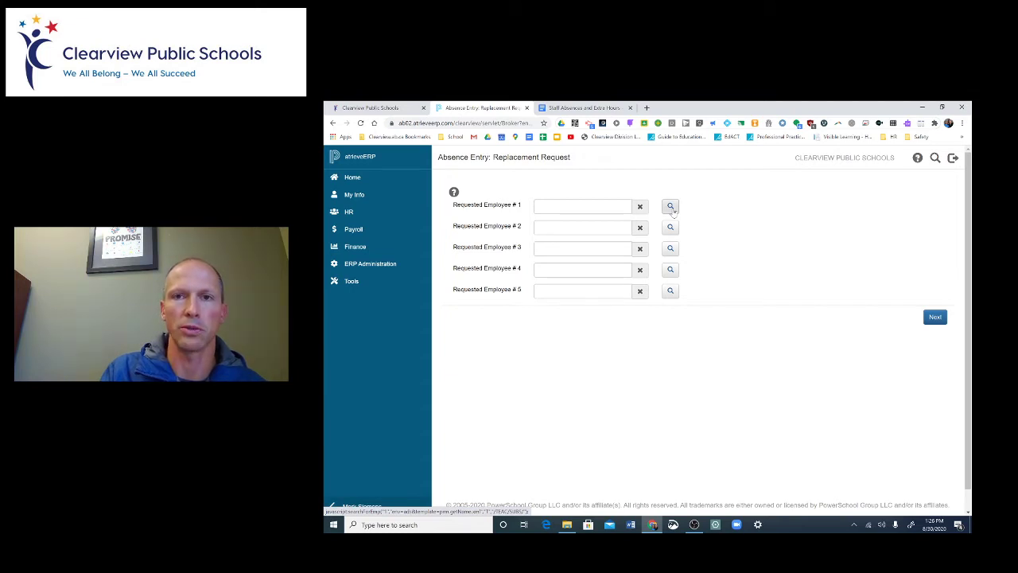
Step: Search for the preferred substitute by last name, assign them as Requested Employee # 1, and proceed to the replacement instructions
left_click(670, 207)
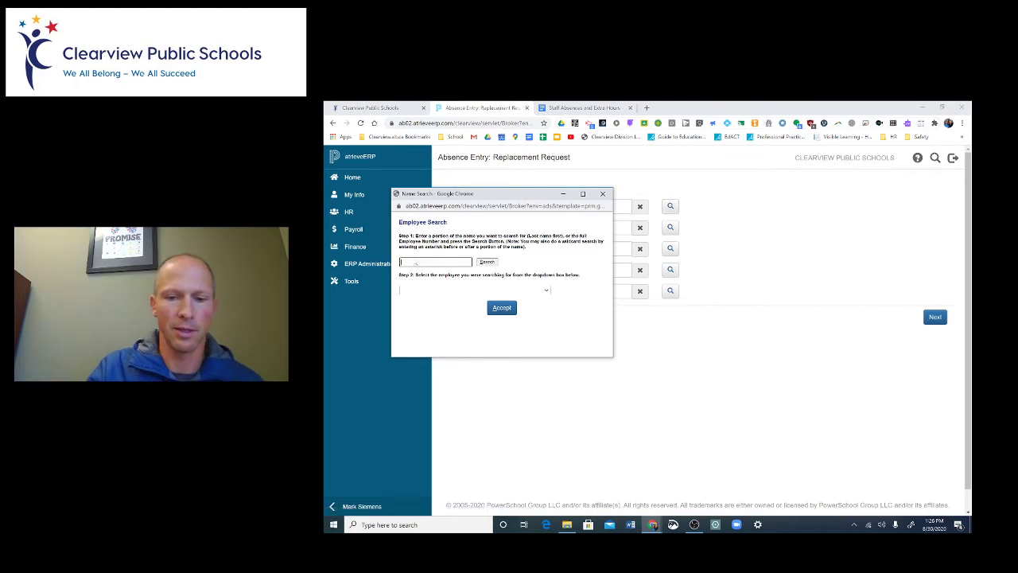
type("tho")
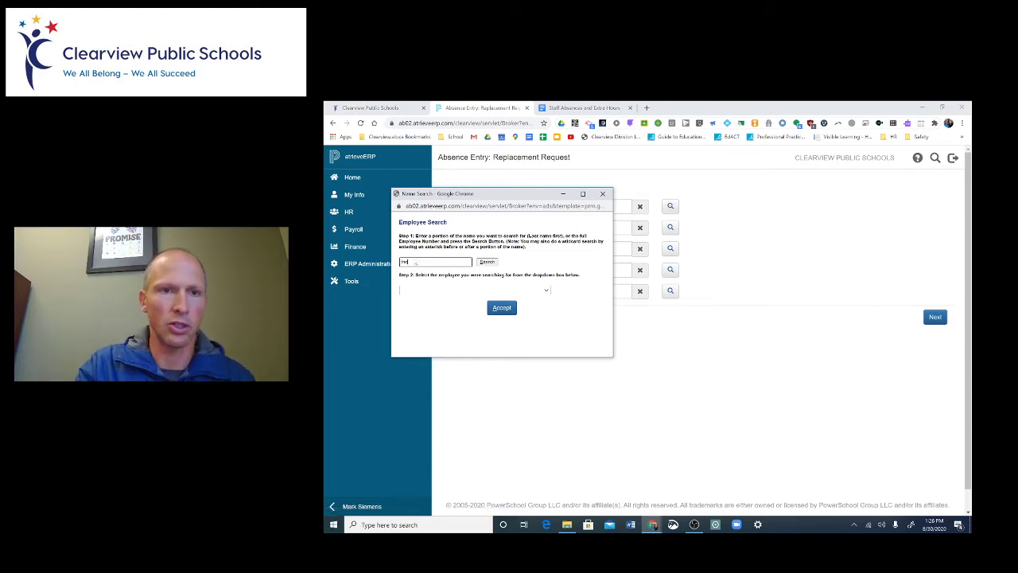
type("m")
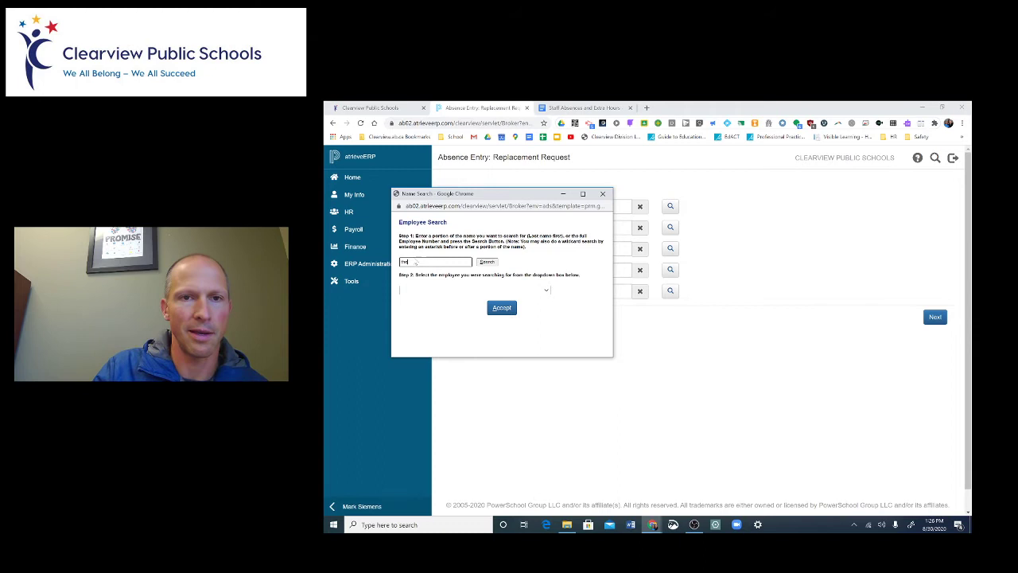
key("Return")
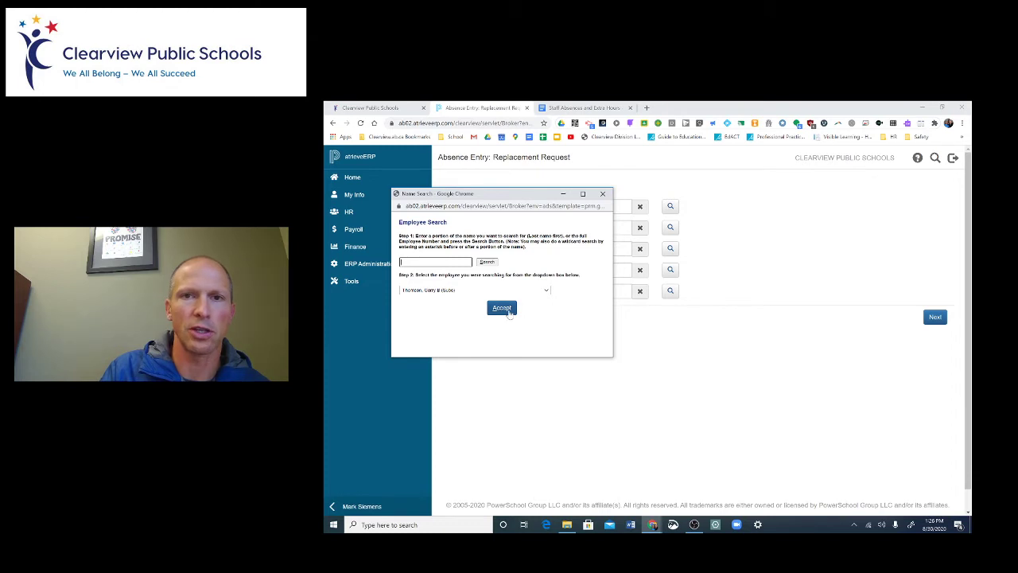
left_click(509, 312)
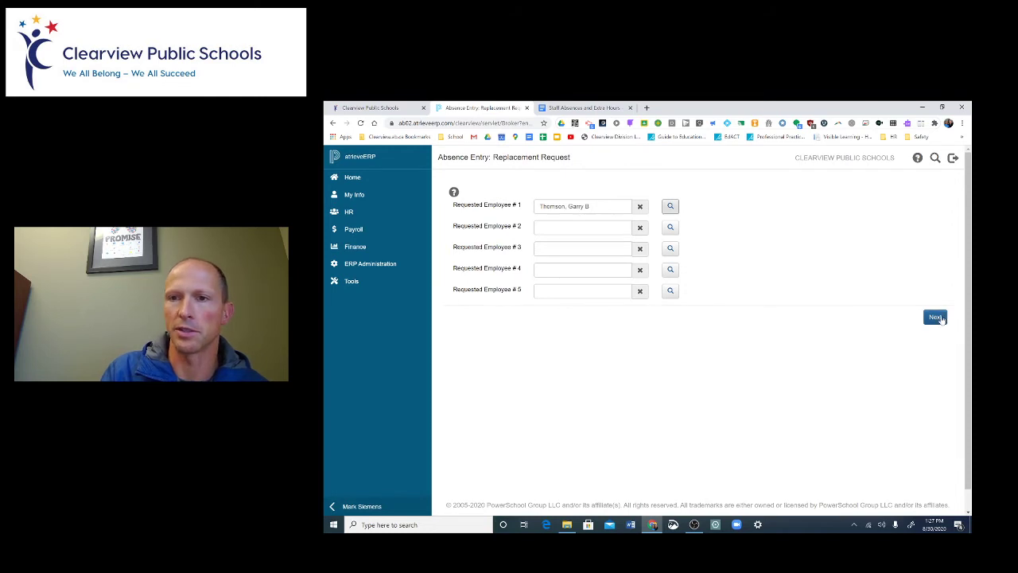
left_click(939, 318)
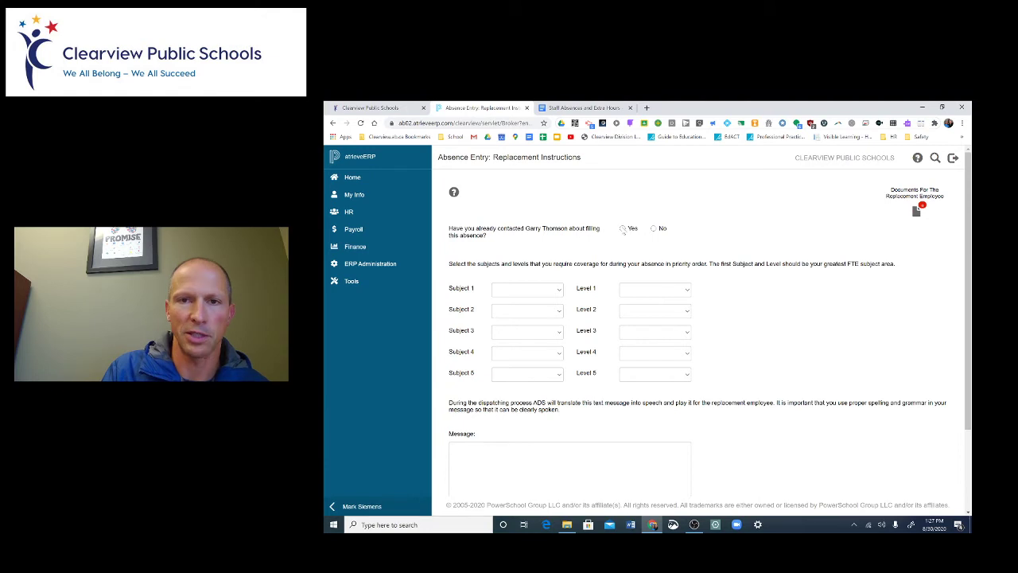
Step: Confirm the substitute was already contacted, set Subject 1 to Gr 7-9 and Level 1 to 7-9, and proceed to the leave application
scroll(615, 274, "down", 1)
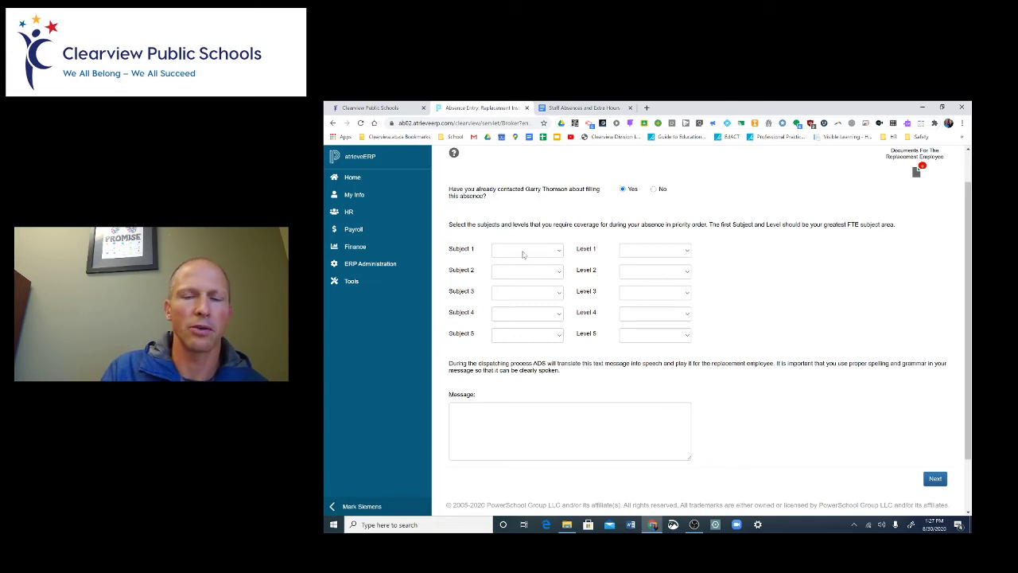
left_click(523, 254)
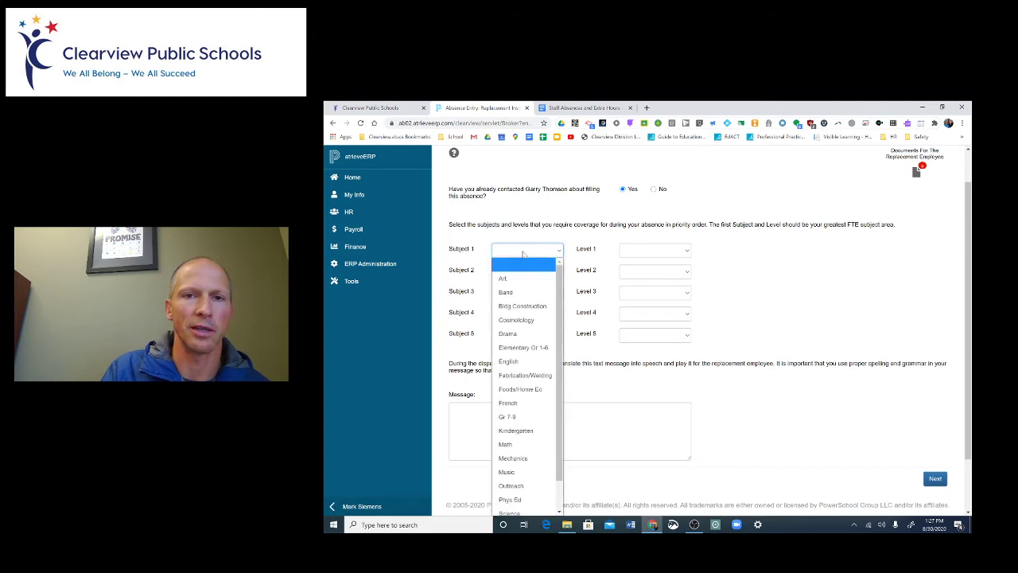
left_click(517, 417)
left_click(641, 253)
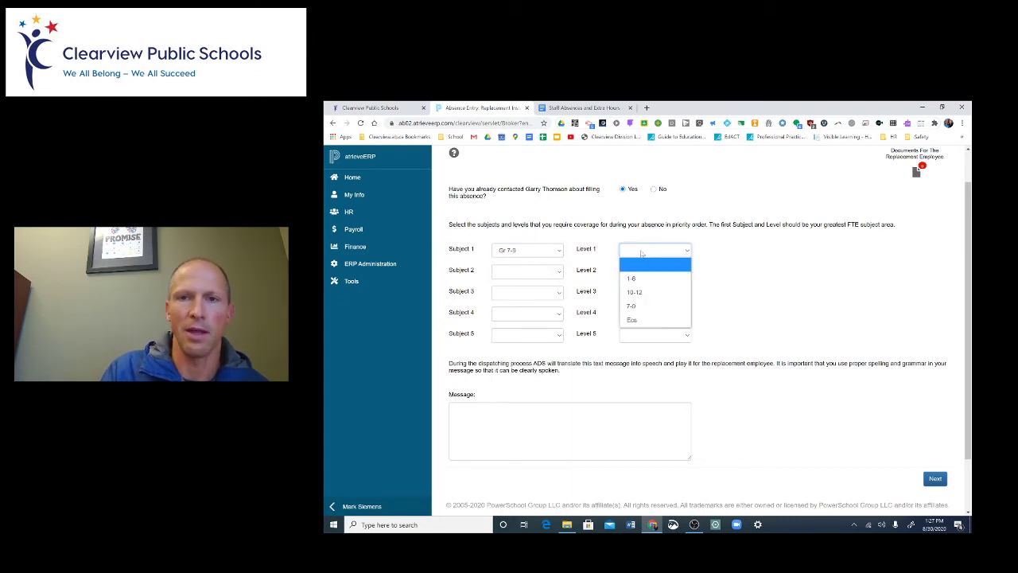
left_click(641, 306)
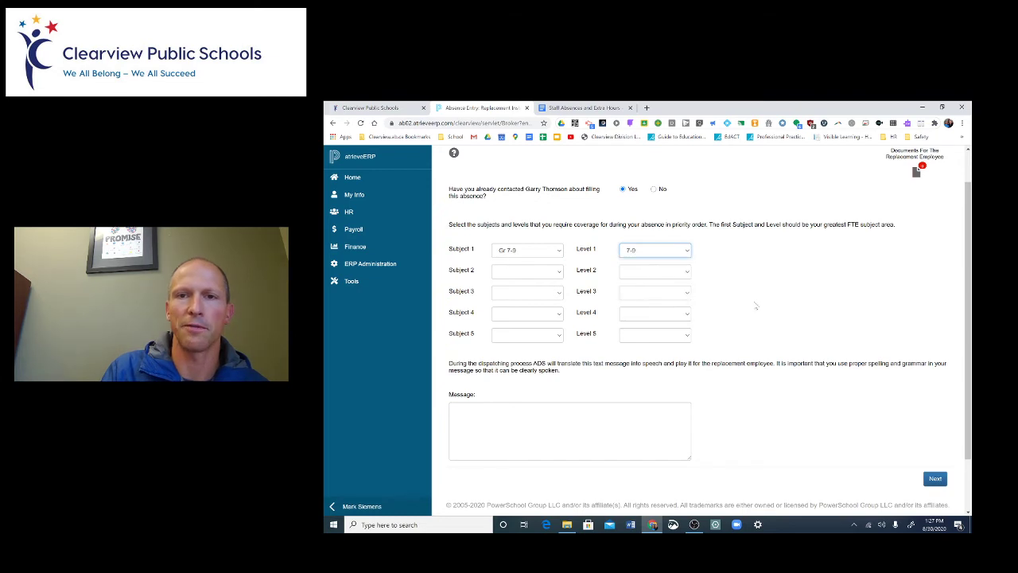
scroll(754, 314, "down", 2)
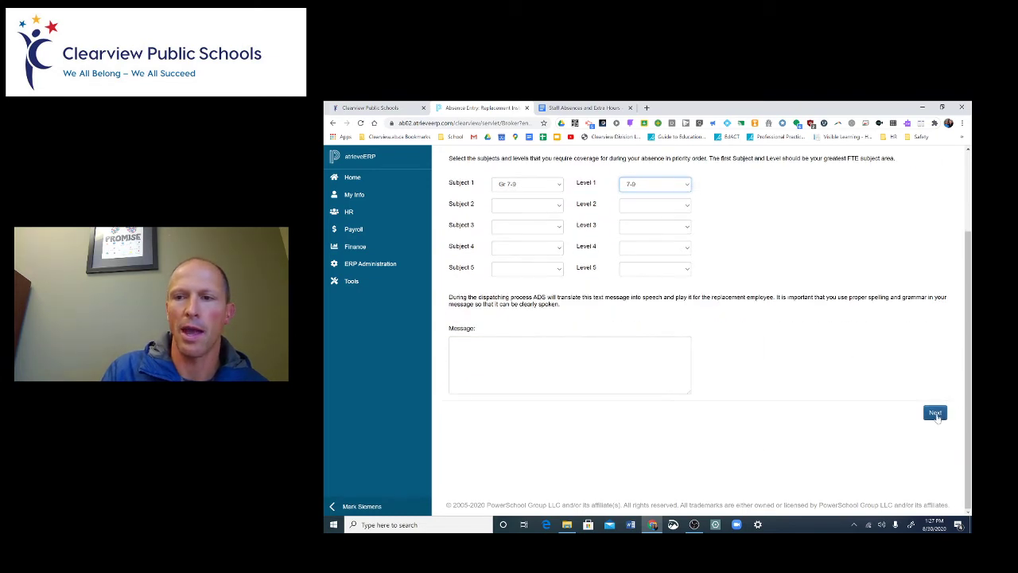
left_click(935, 413)
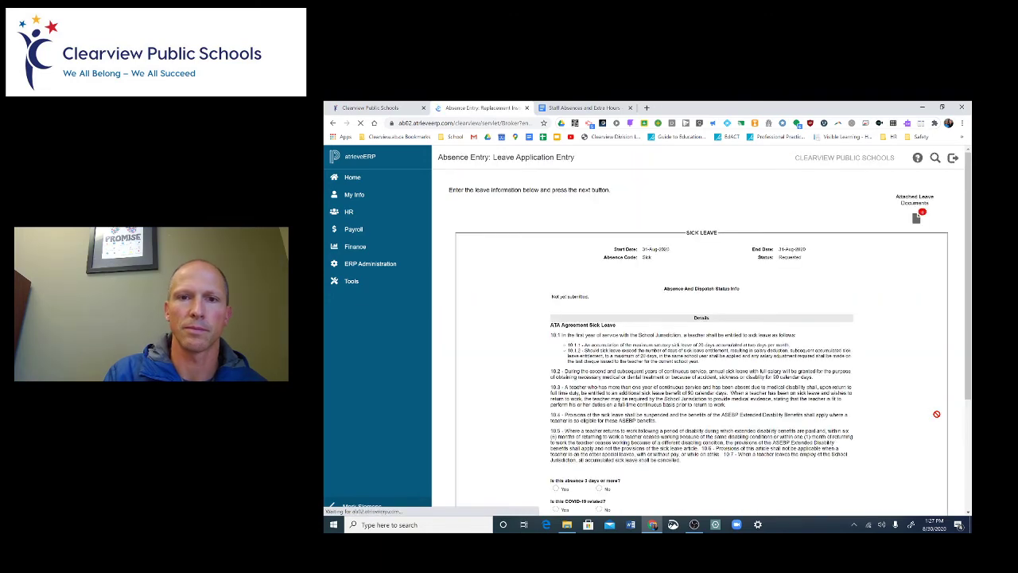
Step: Answer No to whether the absence is 3 days or more in the sick leave application
scroll(728, 423, "down", 3)
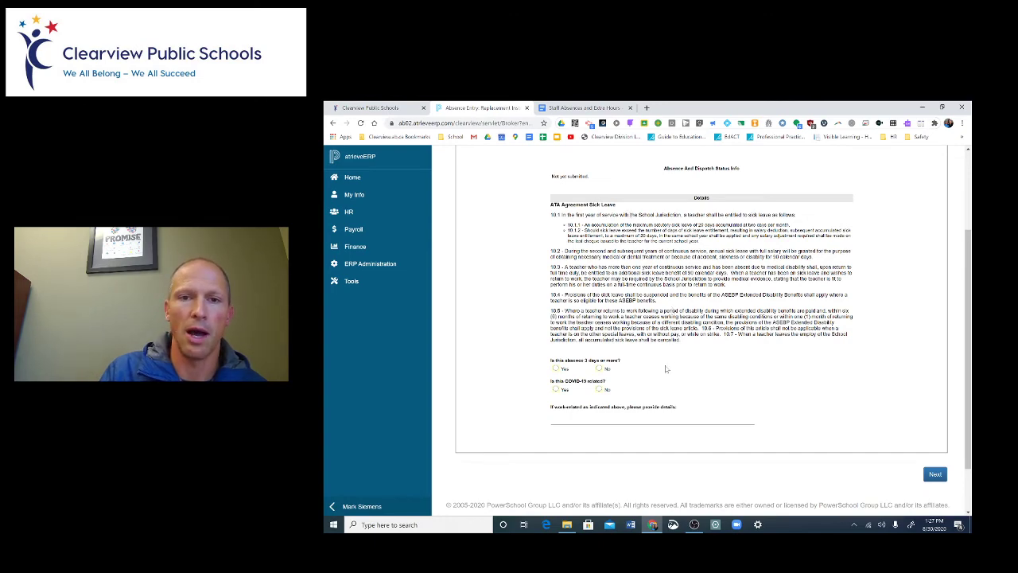
scroll(668, 369, "down", 2)
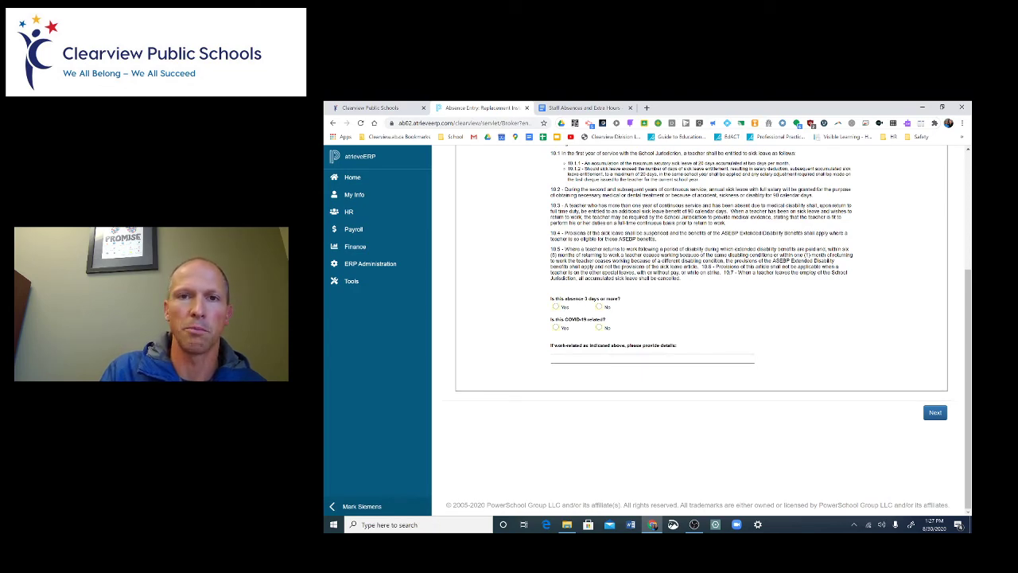
scroll(700, 326, "up", 1)
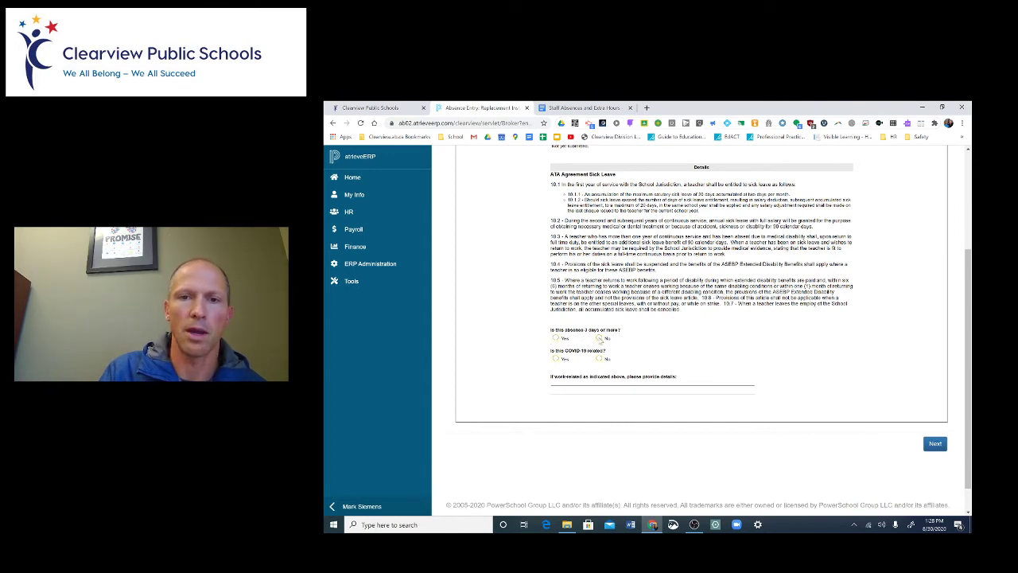
left_click(599, 338)
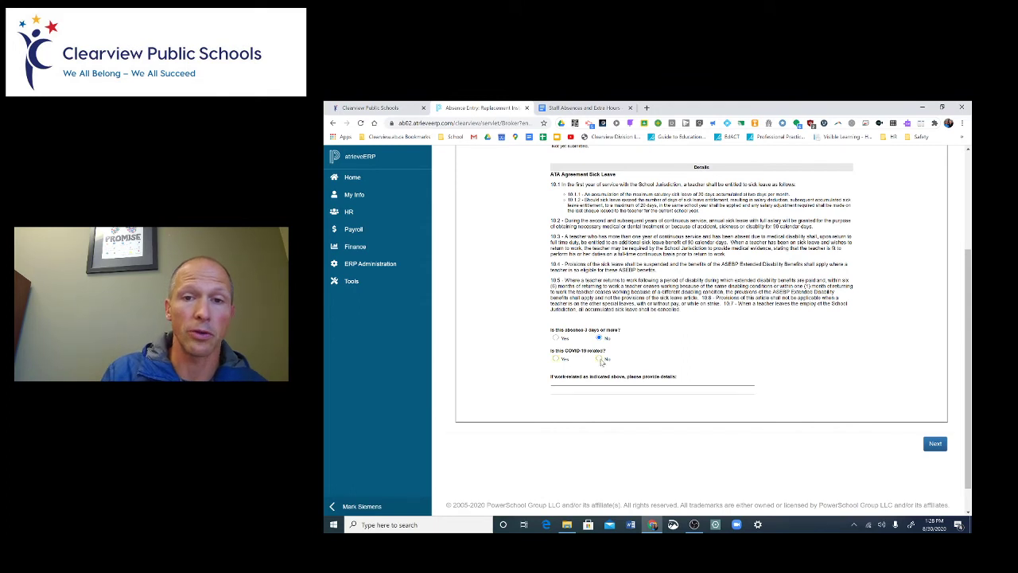
Step: Mark the sick leave as COVID-19 related and review the available reasons without choosing one
left_click(557, 359)
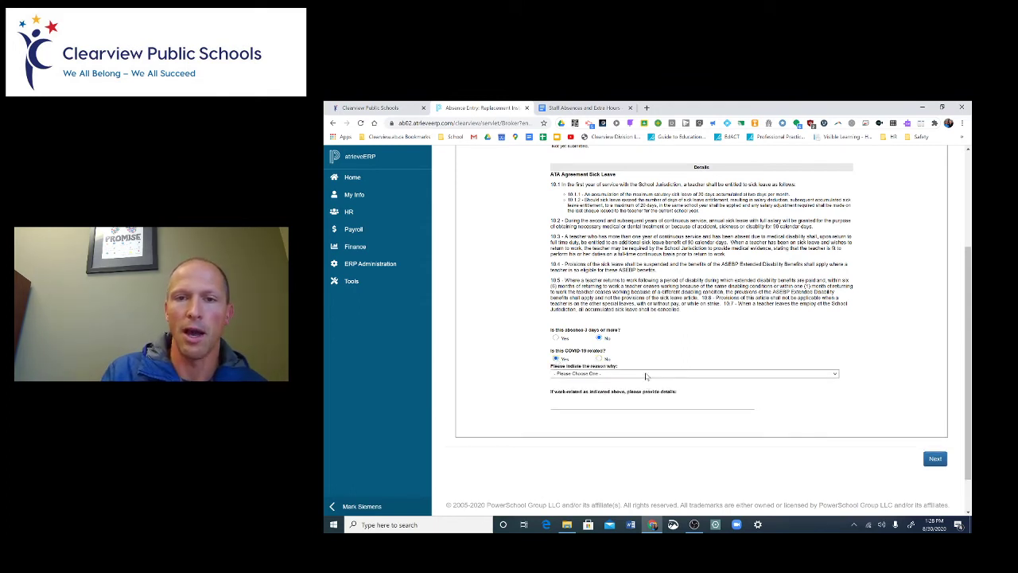
scroll(695, 347, "down", 1)
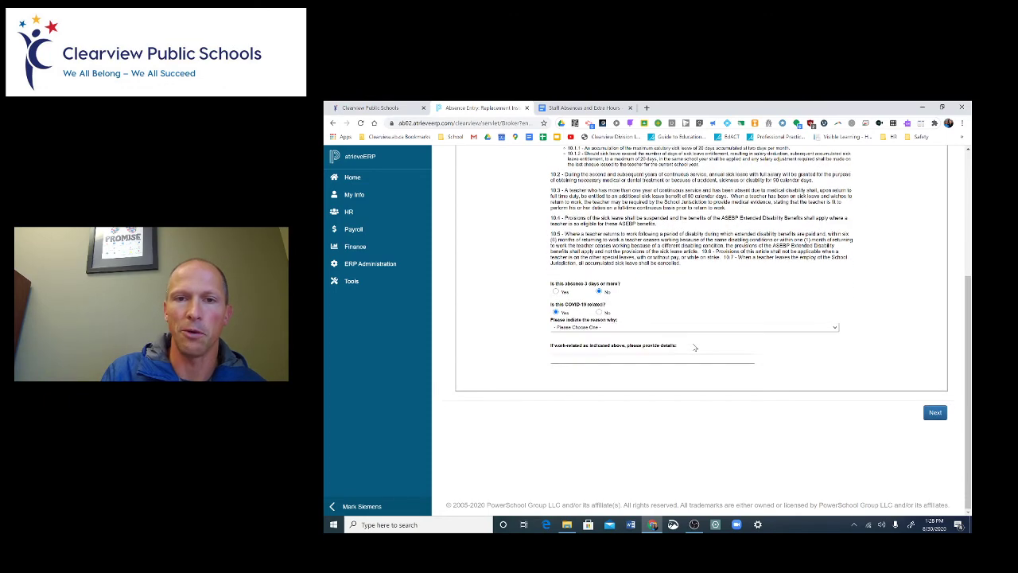
left_click(665, 331)
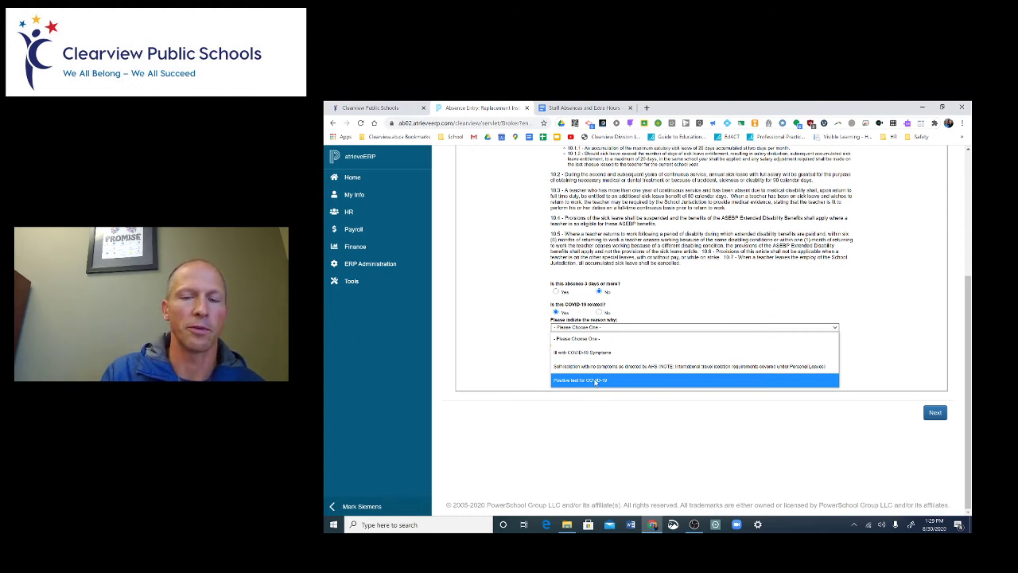
left_click(668, 431)
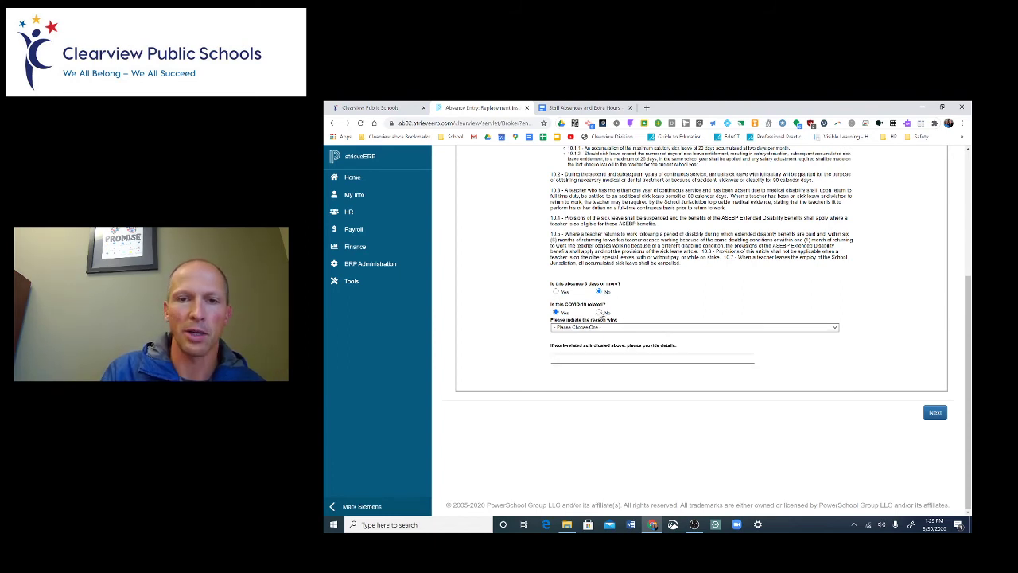
Step: Answer No to whether the absence is COVID-19 related and proceed to the absence summary without adding an attachment
left_click(599, 312)
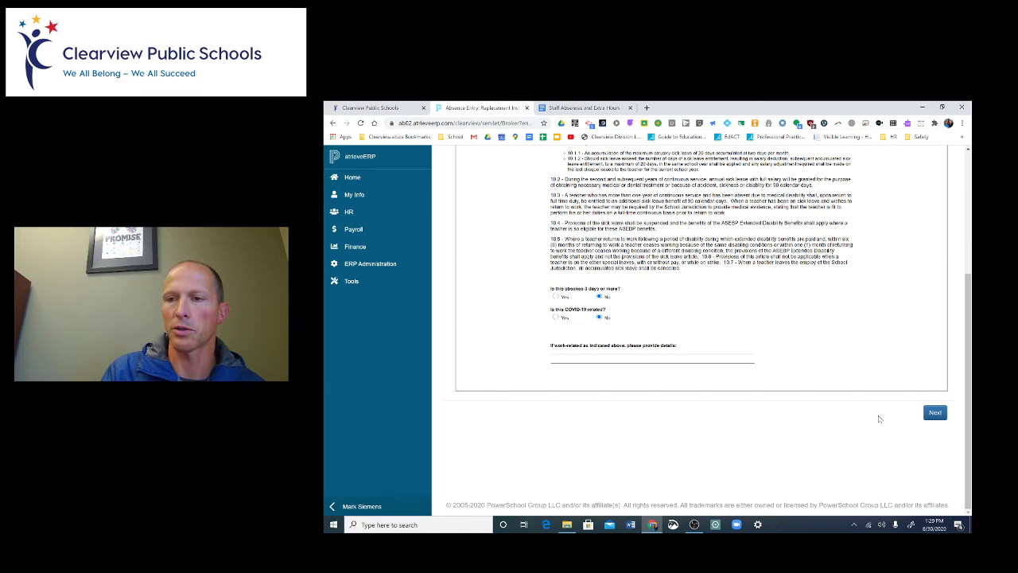
left_click(936, 412)
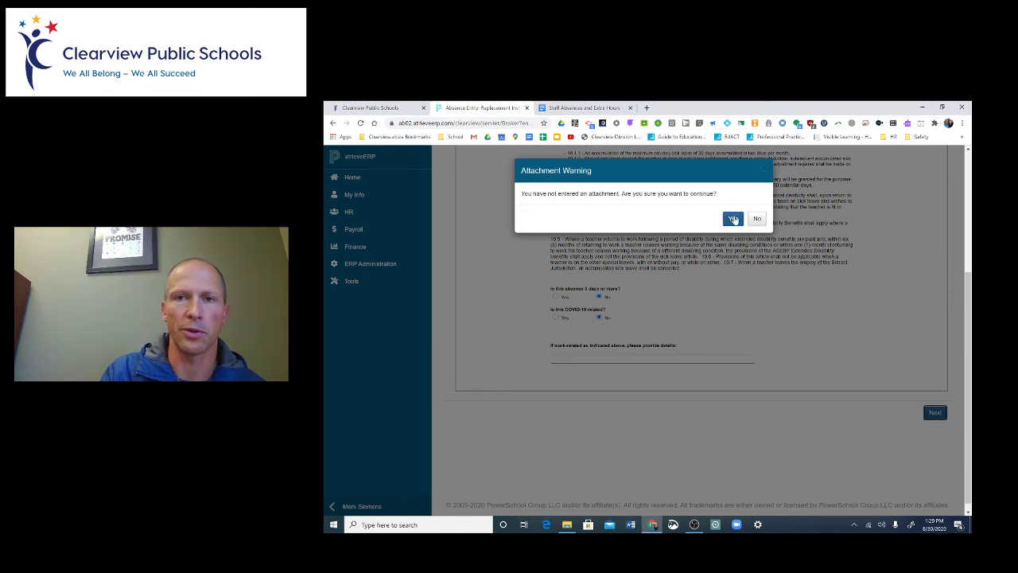
left_click(732, 219)
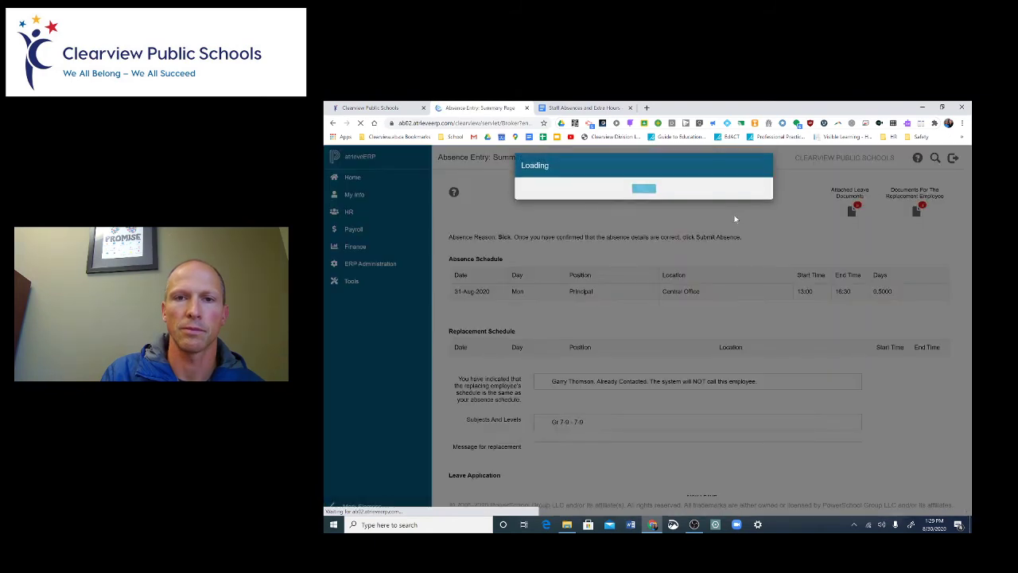
Step: Review the absence summary, checking the absence schedule, requested employee, subjects and levels, and sick leave application answers
scroll(634, 362, "down", 1)
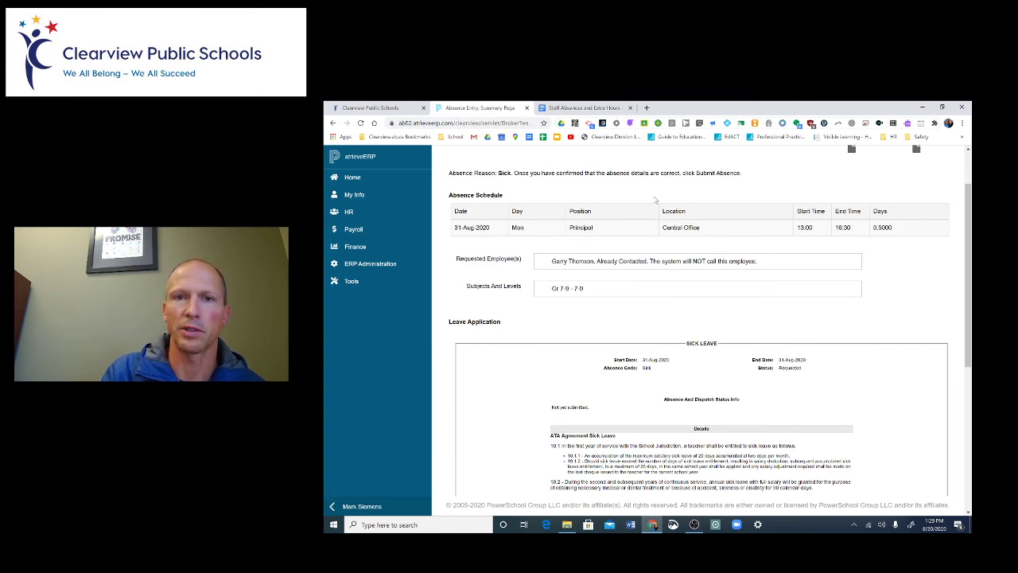
scroll(648, 301, "down", 2)
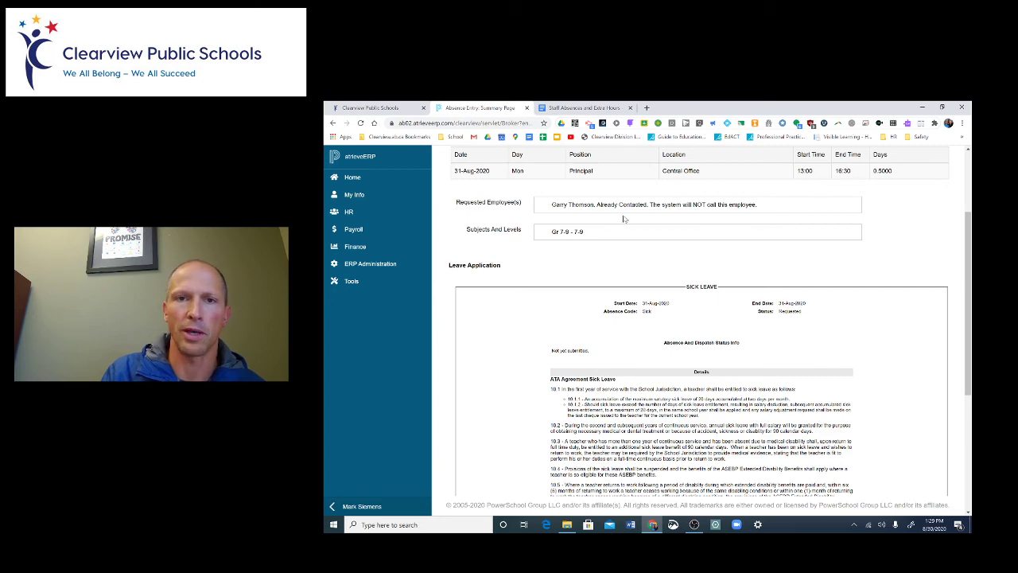
scroll(591, 296, "down", 1)
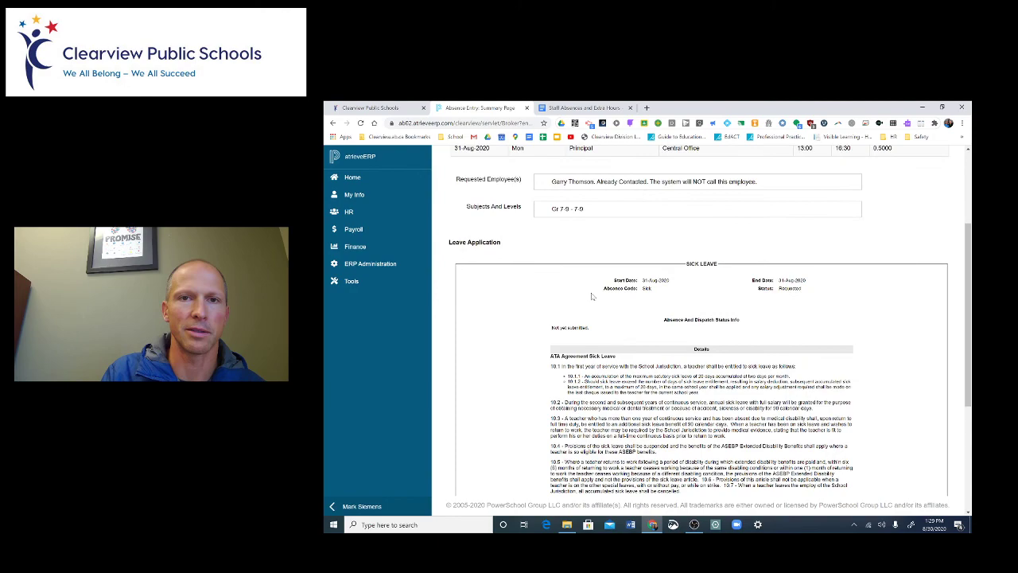
scroll(533, 350, "down", 2)
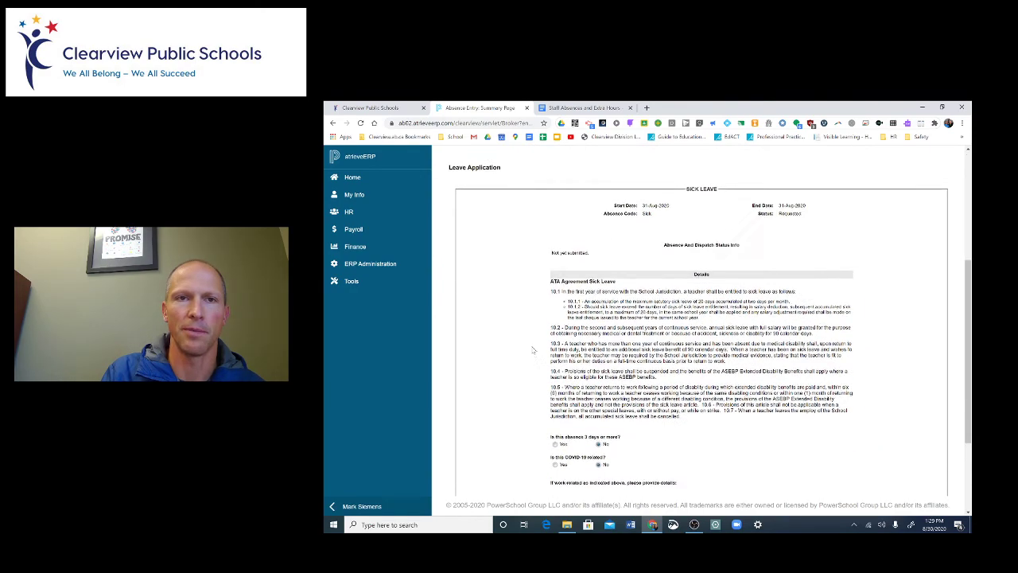
scroll(533, 349, "down", 3)
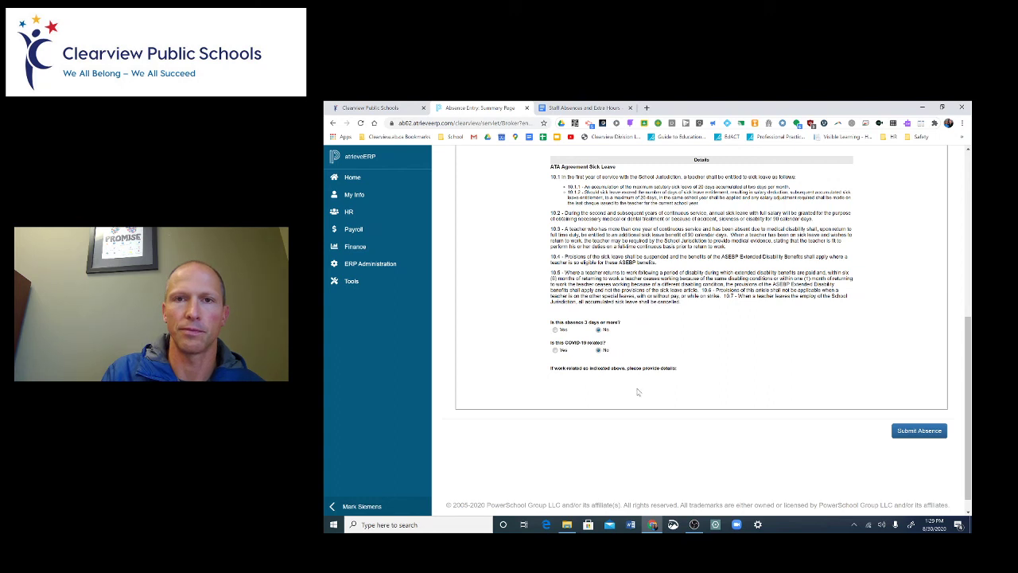
scroll(637, 391, "down", 1)
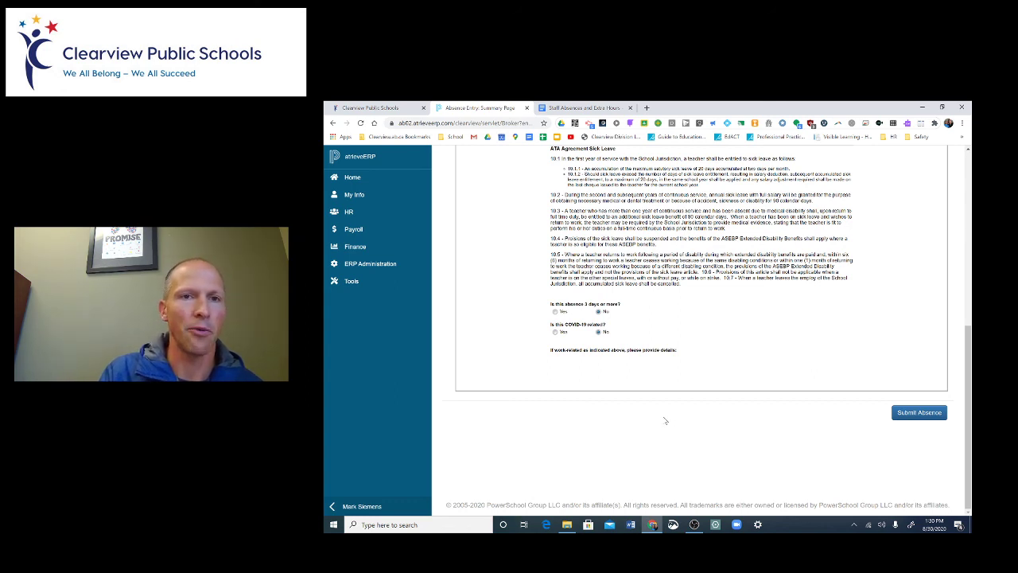
scroll(504, 259, "up", 10)
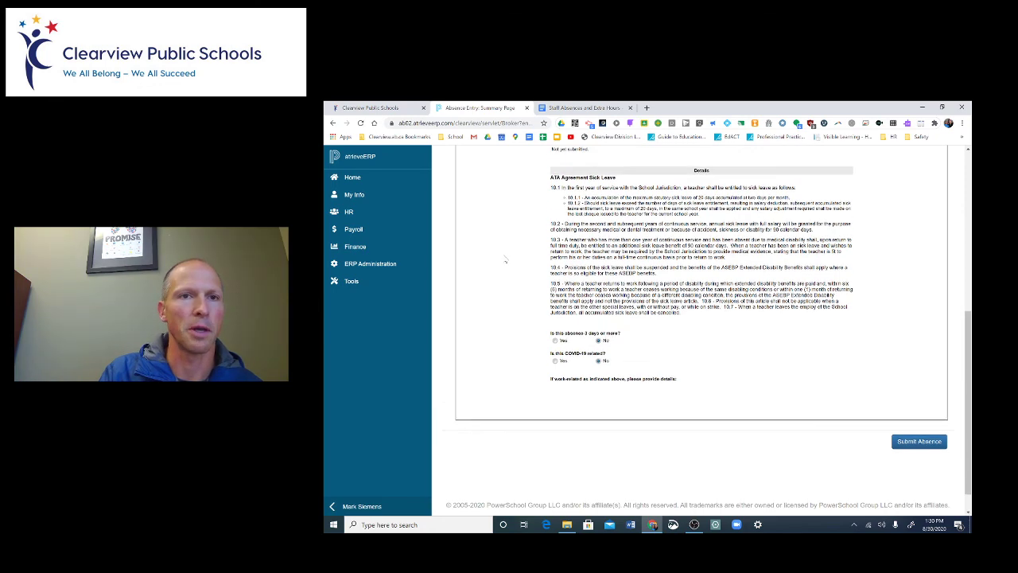